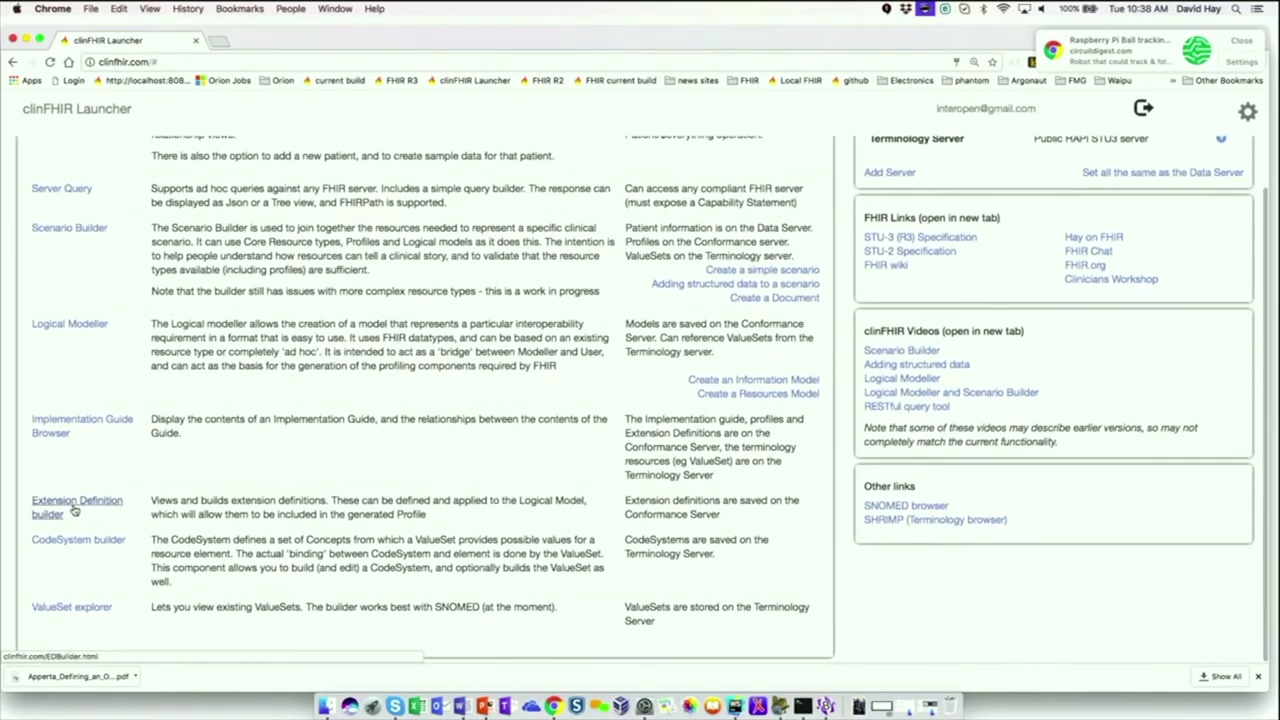
Open the Logical Modeller from the clinFHIR launcher and display the existing Eds model
{"action": "scroll", "coordinate": [72, 495], "scroll_direction": "up", "scroll_amount": 2}
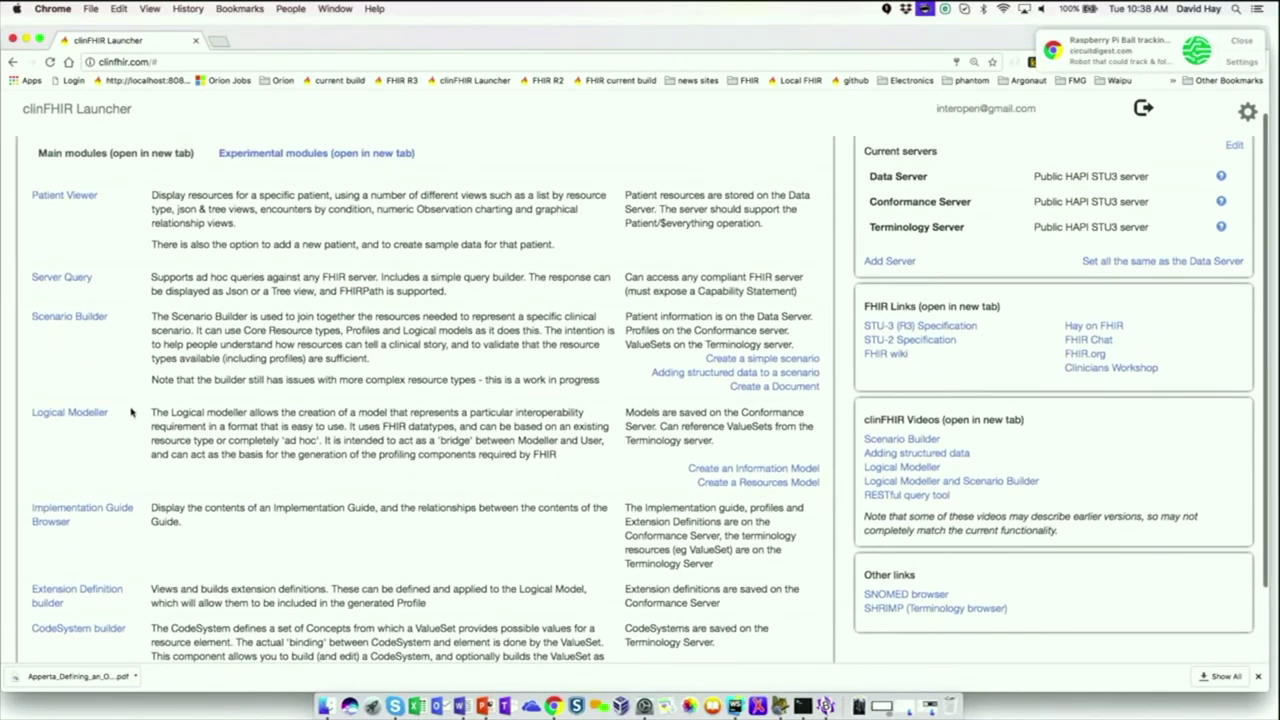
{"action": "left_click", "coordinate": [70, 412]}
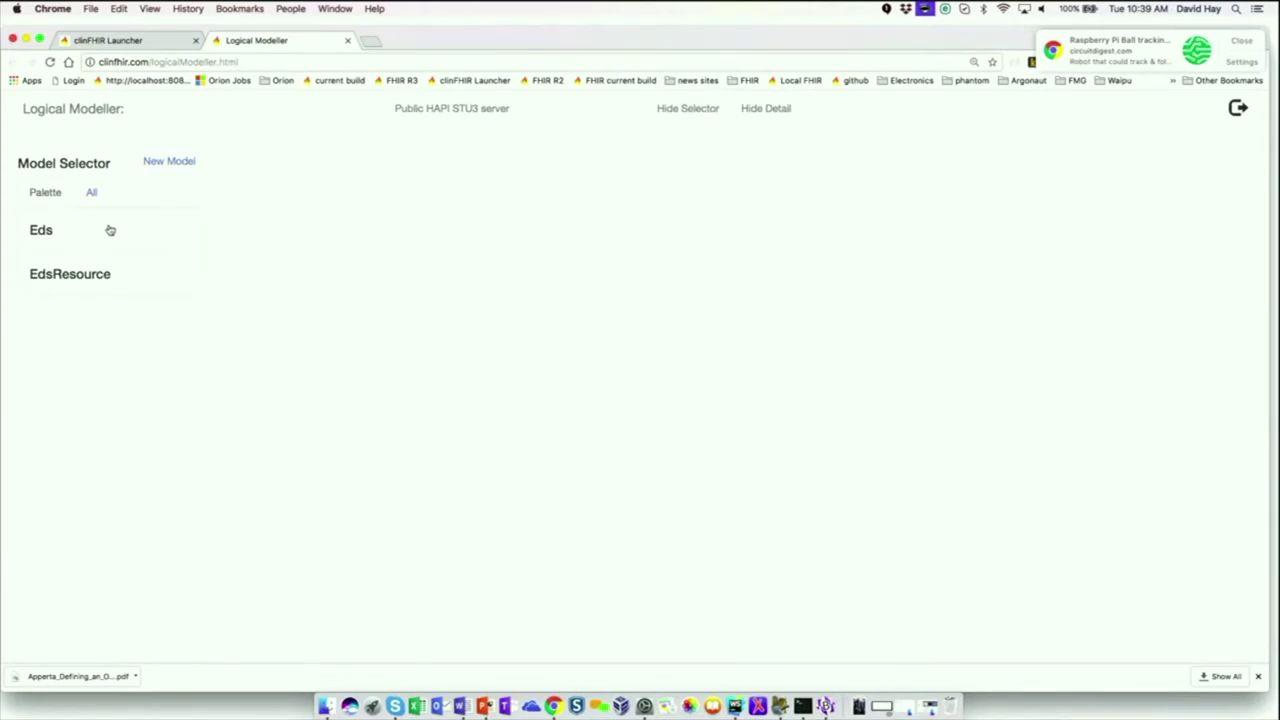
{"action": "left_click", "coordinate": [54, 236]}
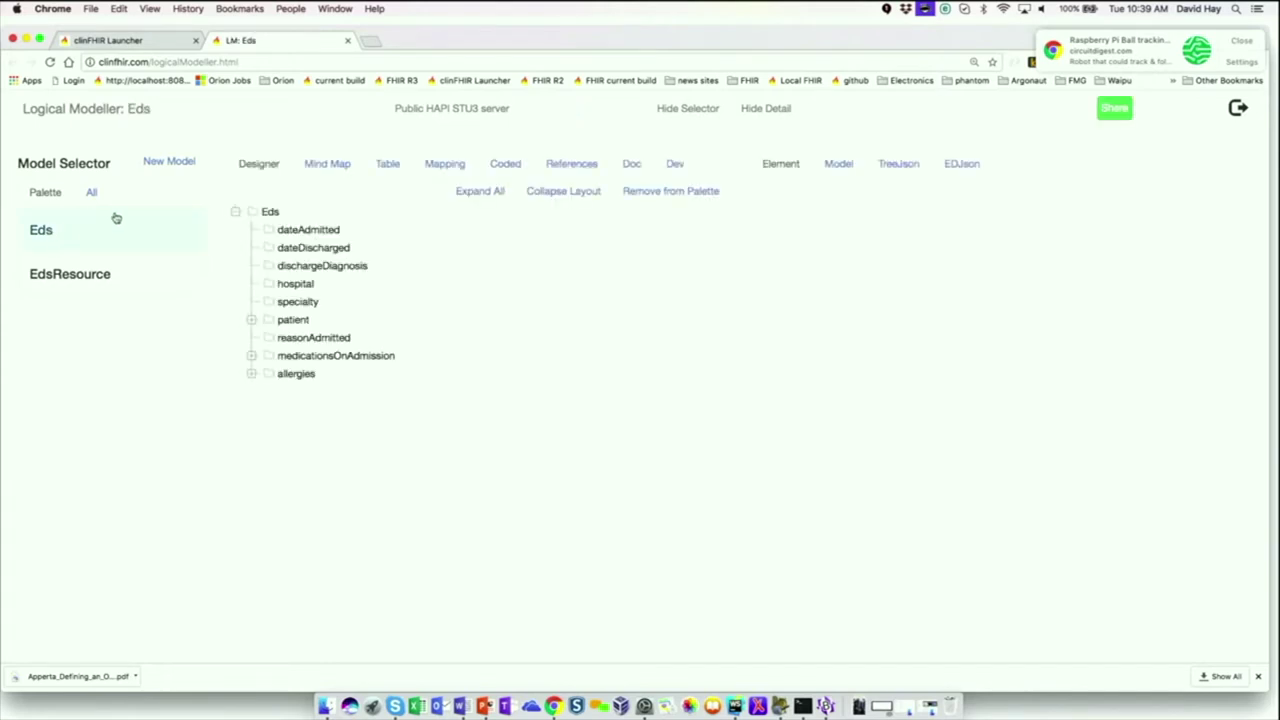
Create a new logical model named Dh-myModel, checking the name before saving it
{"action": "left_click", "coordinate": [170, 163]}
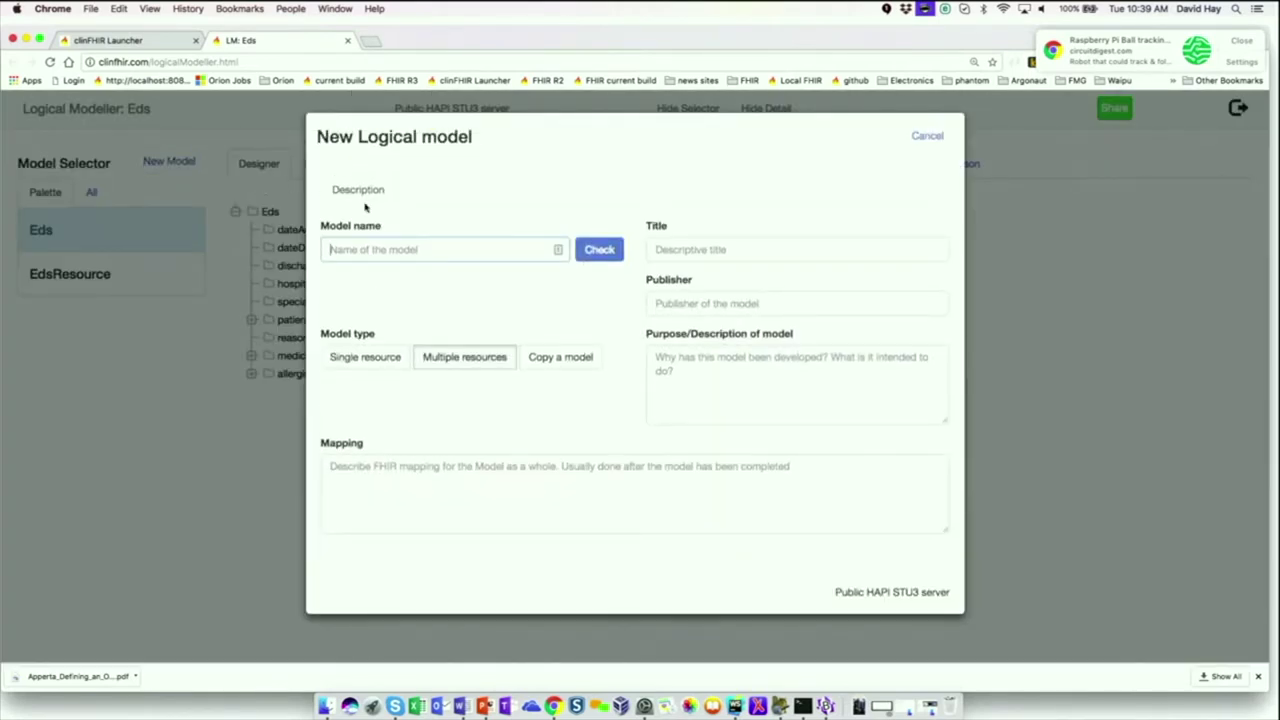
{"action": "left_click", "coordinate": [394, 250]}
{"action": "type", "text": "da-"}
{"action": "key", "text": "BackSpace"}
{"action": "key", "text": "BackSpace"}
{"action": "type", "text": "h-myModel"}
{"action": "left_click", "coordinate": [608, 256]}
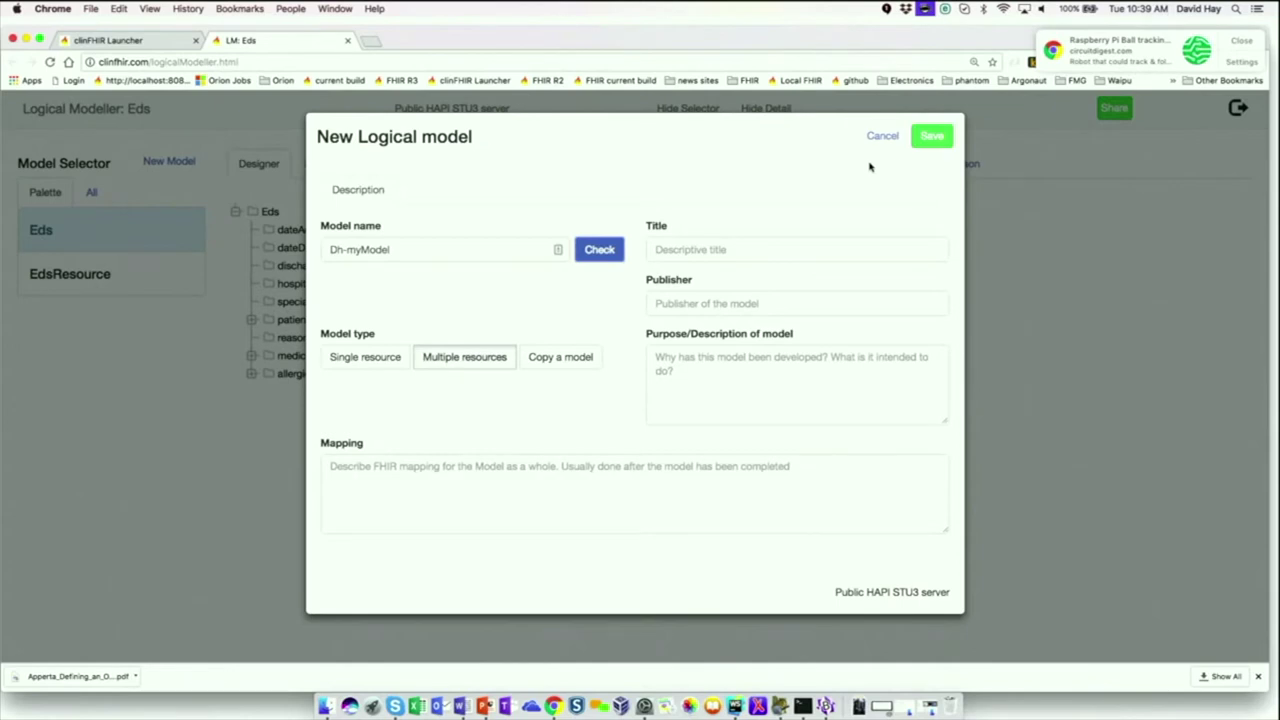
{"action": "left_click", "coordinate": [925, 142]}
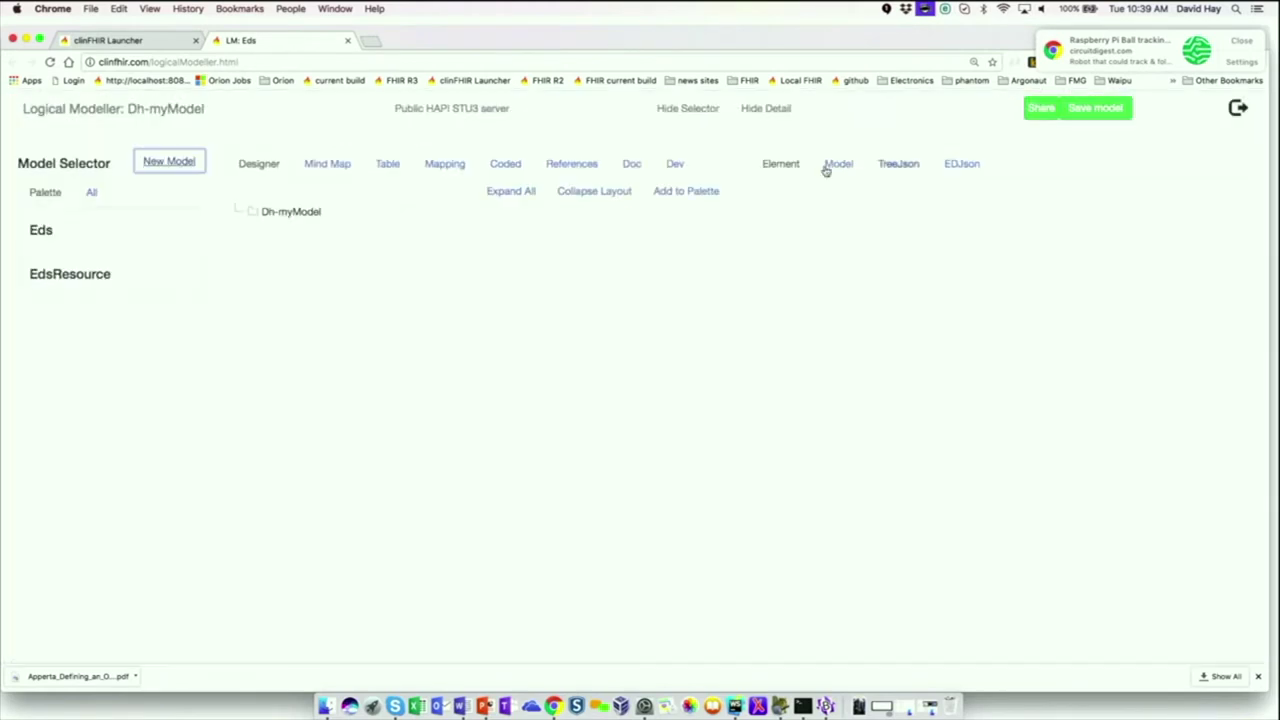
Add an element named patient under the Dh-myModel root with the description "the patient"
{"action": "left_click", "coordinate": [301, 213]}
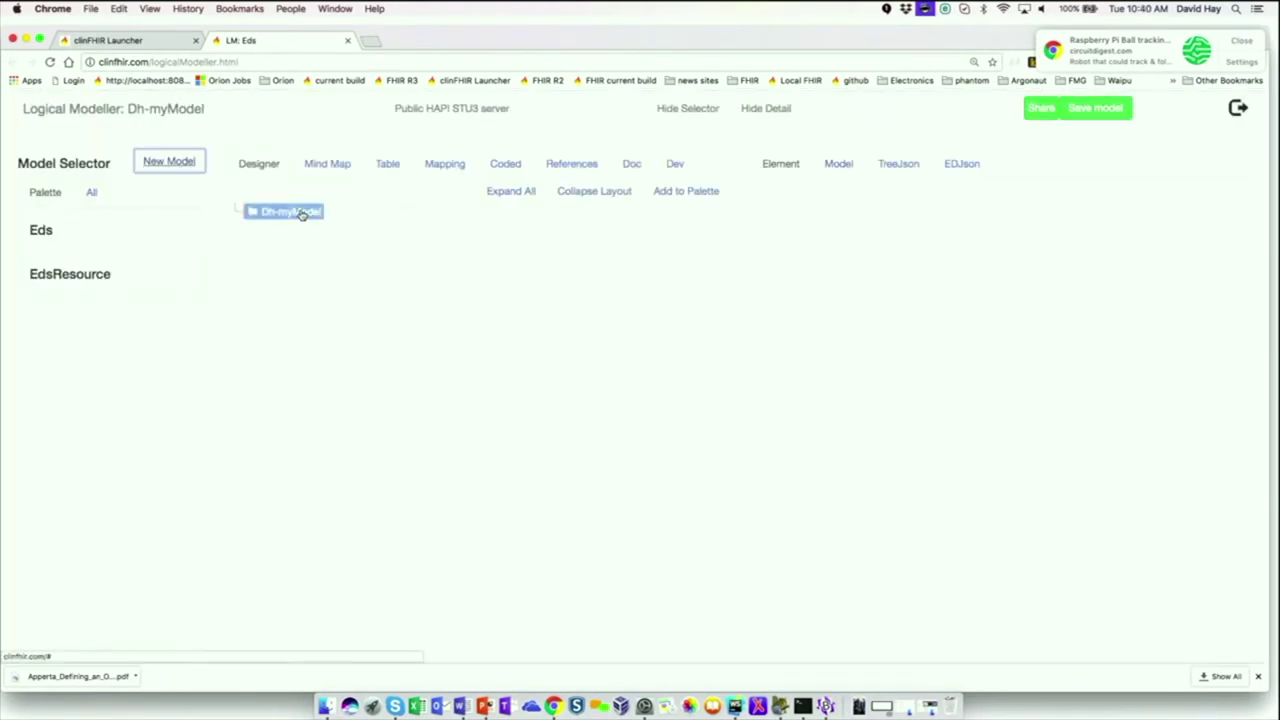
{"action": "left_click", "coordinate": [301, 213]}
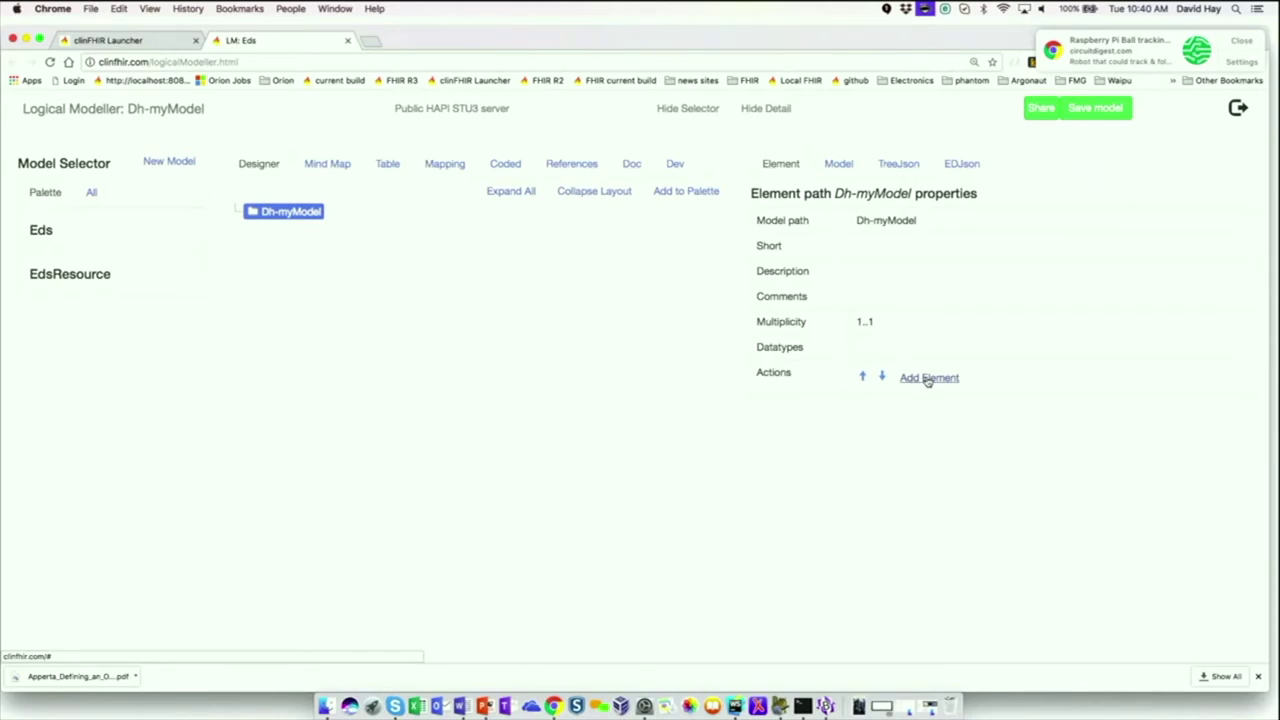
{"action": "left_click", "coordinate": [928, 379]}
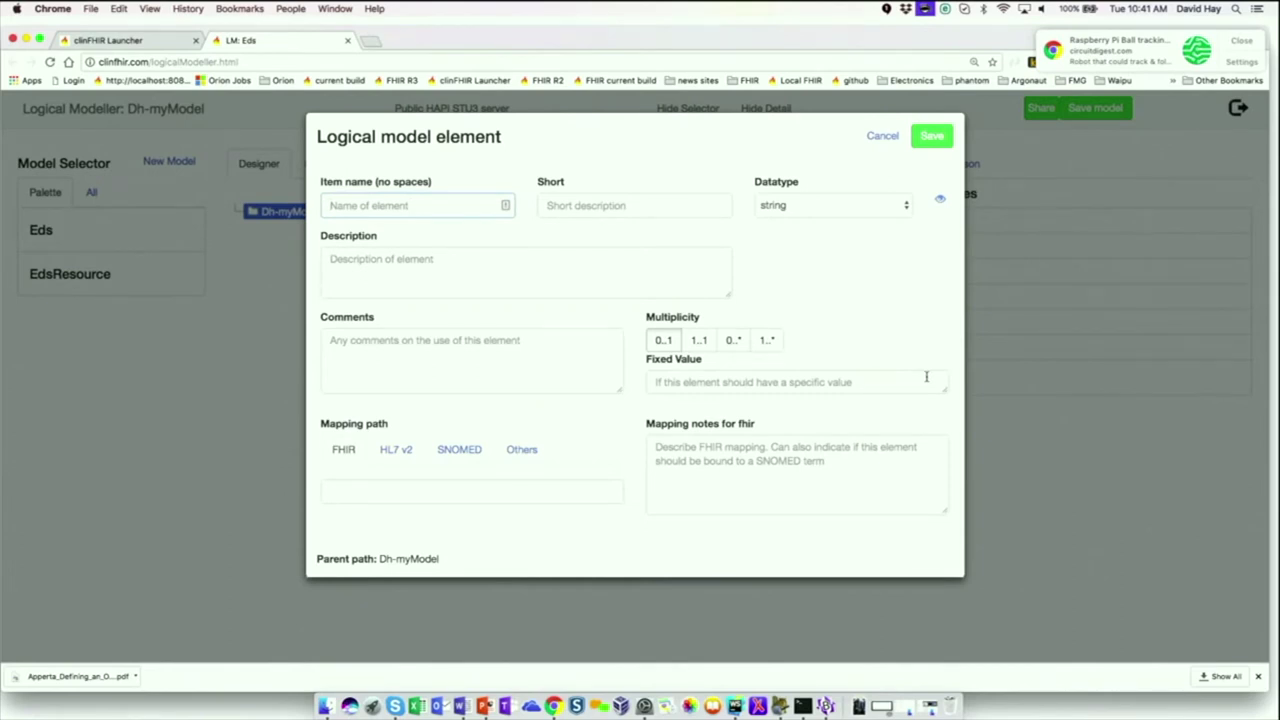
{"action": "left_click", "coordinate": [1246, 40]}
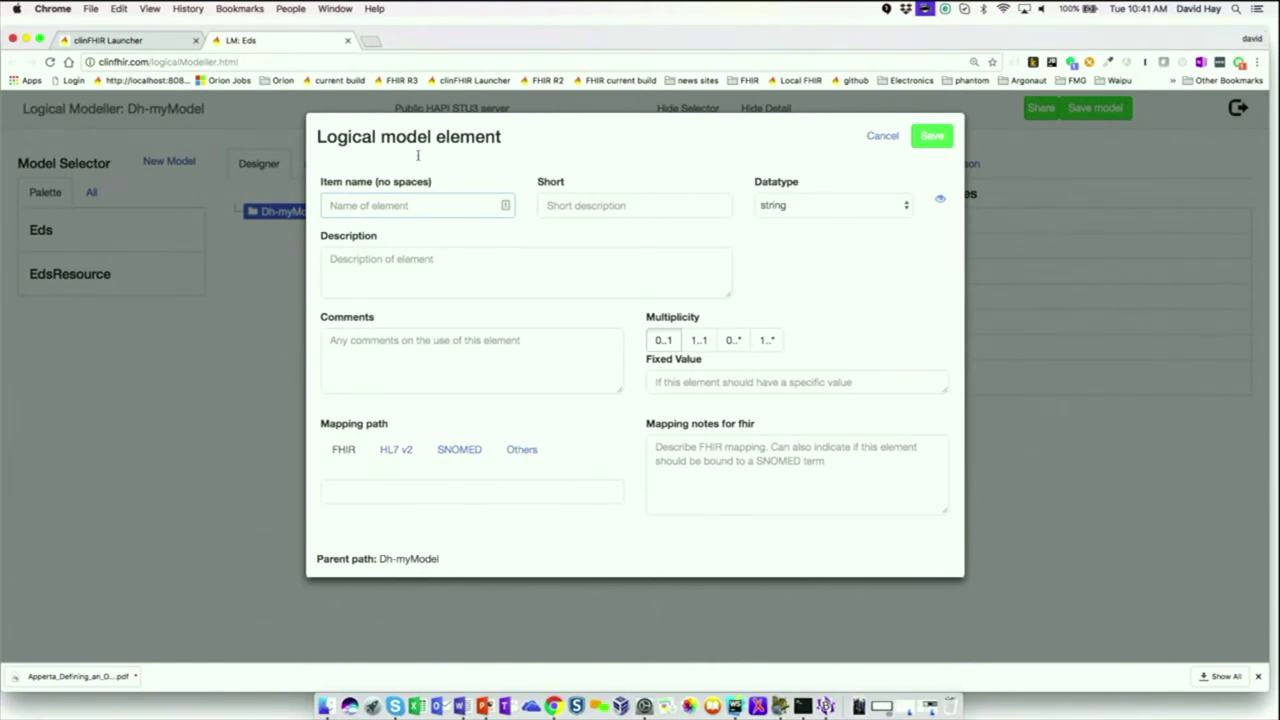
{"action": "type", "text": "patient"}
{"action": "left_click", "coordinate": [444, 270]}
{"action": "type", "text": "the patient"}
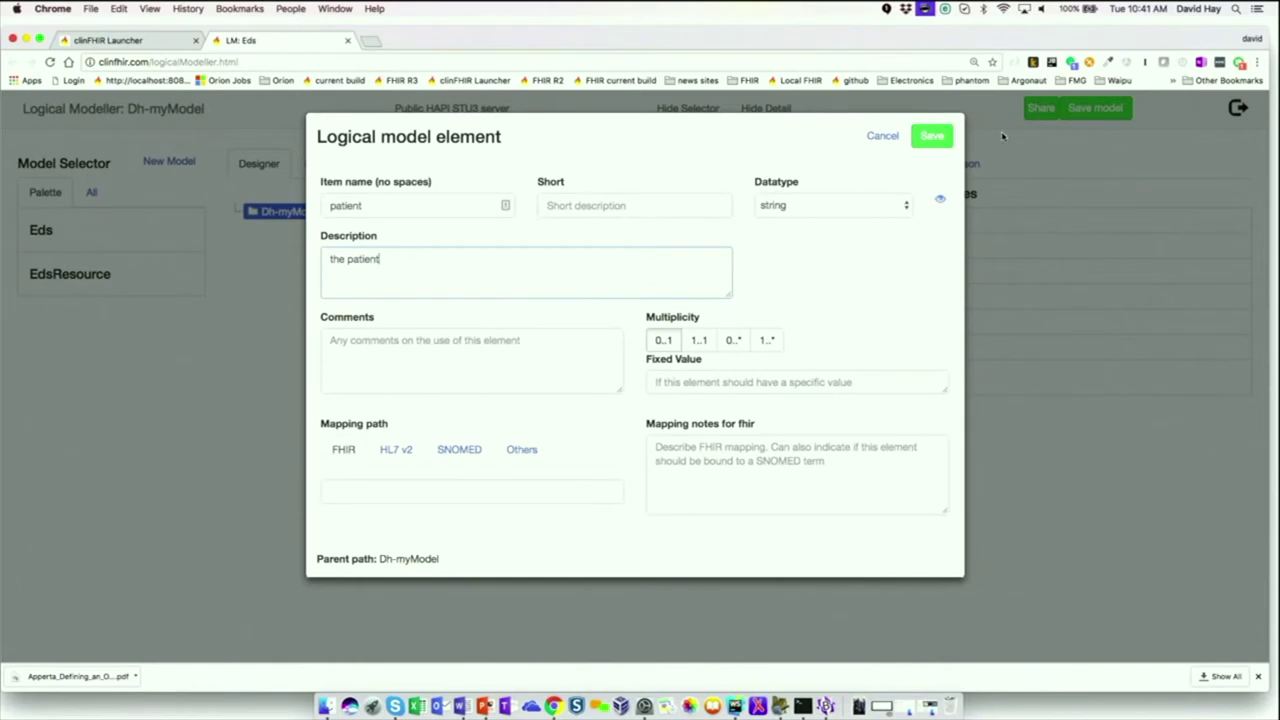
{"action": "left_click", "coordinate": [934, 139]}
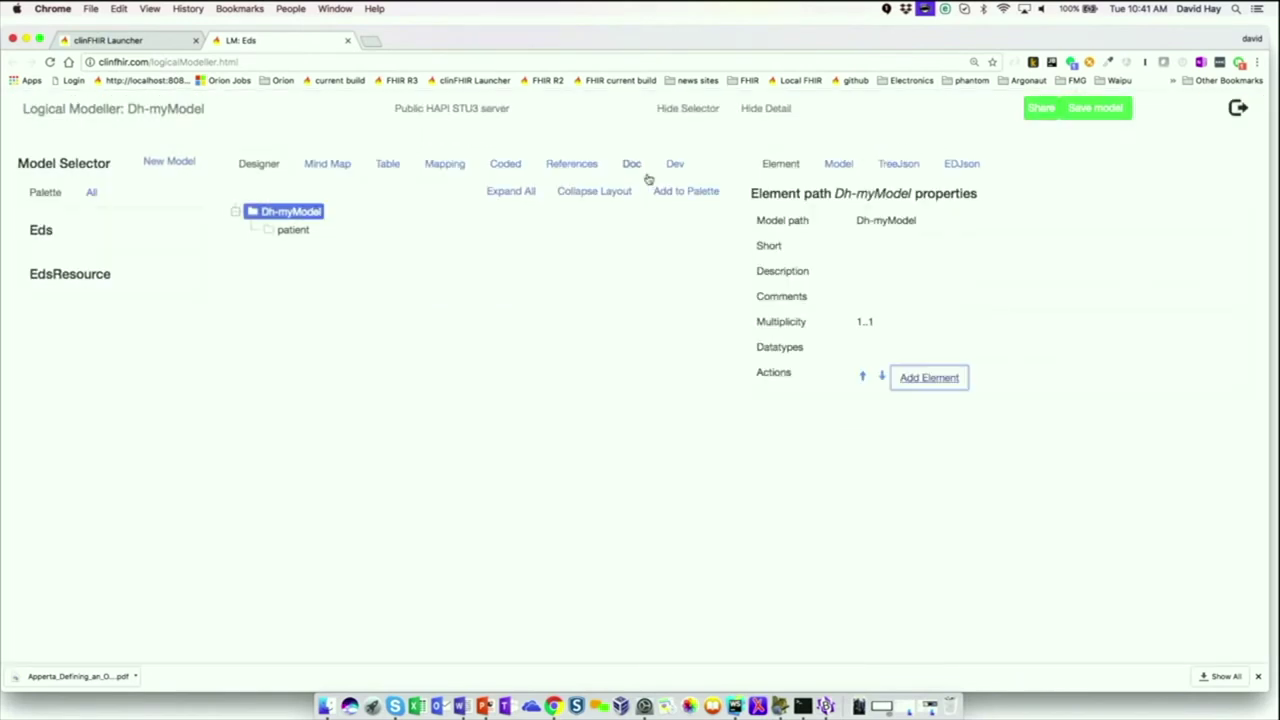
Add a dob element under patient with datatype date and the description "date of Birth"
{"action": "left_click", "coordinate": [287, 232]}
{"action": "left_click", "coordinate": [287, 232]}
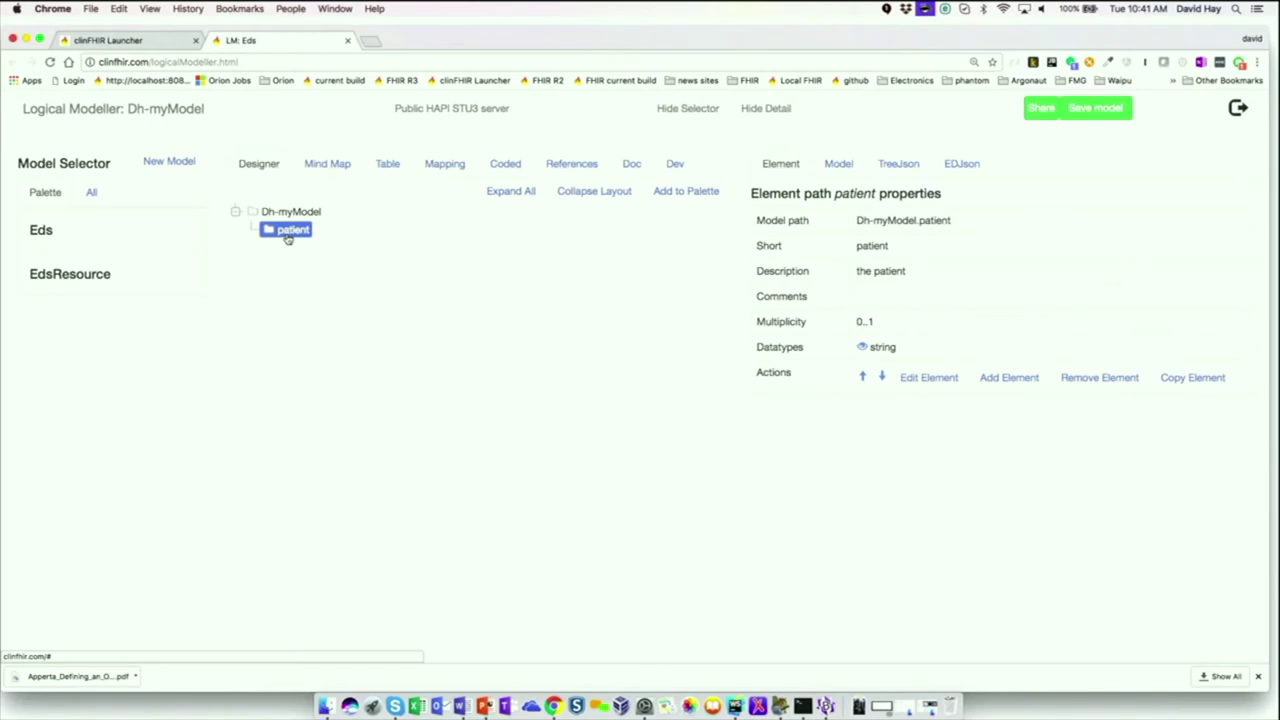
{"action": "left_click", "coordinate": [1000, 377]}
{"action": "left_click", "coordinate": [421, 205]}
{"action": "type", "text": "dob"}
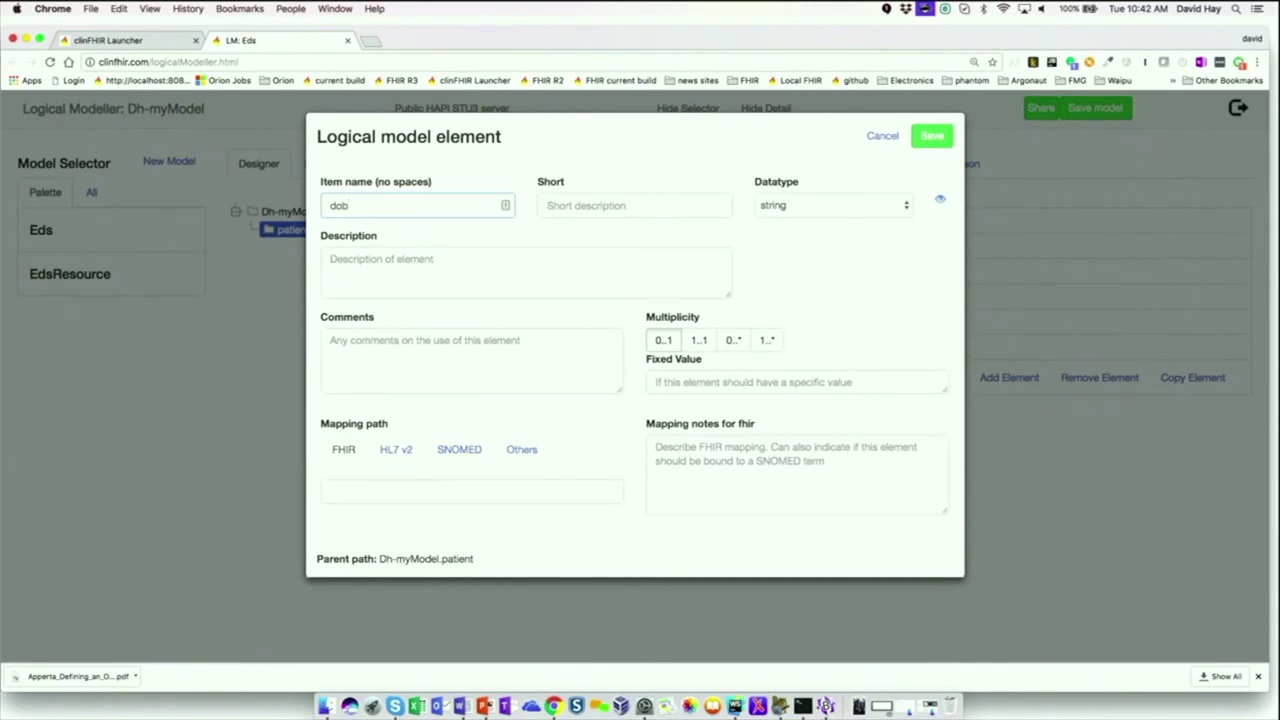
{"action": "left_click", "coordinate": [824, 203]}
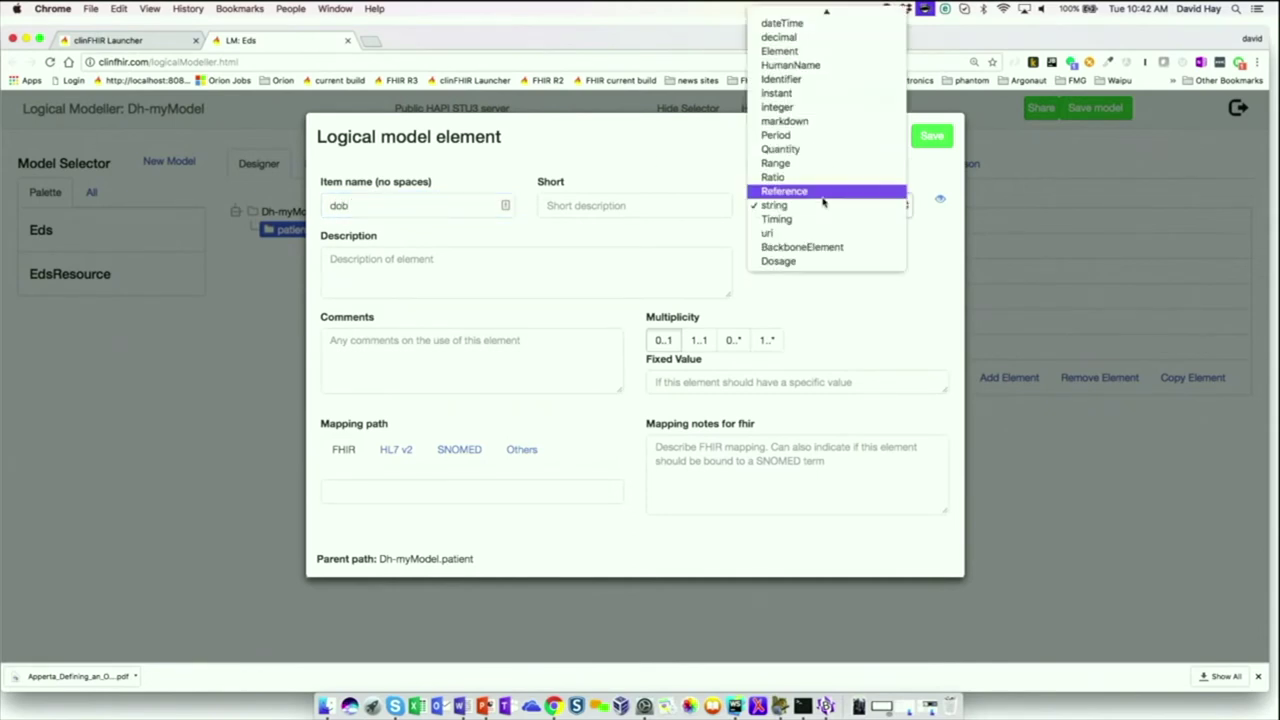
{"action": "scroll", "coordinate": [826, 182], "scroll_direction": "up", "scroll_amount": 2}
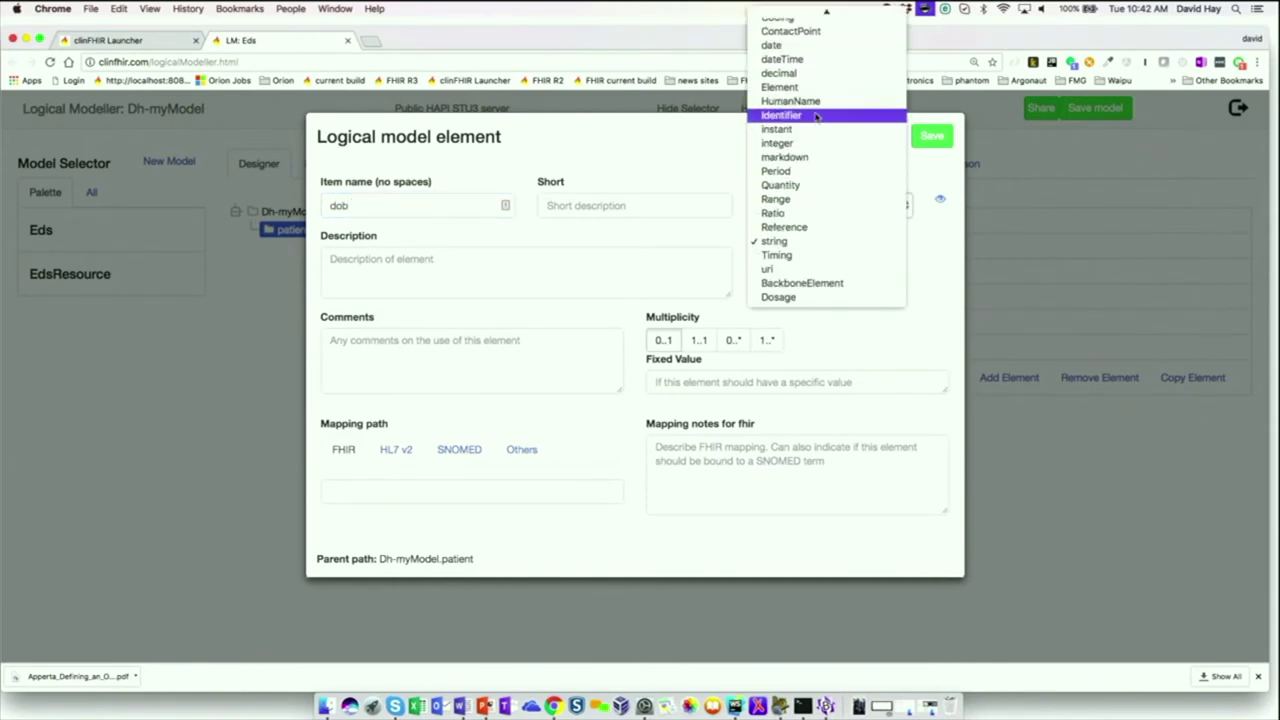
{"action": "left_click", "coordinate": [800, 47]}
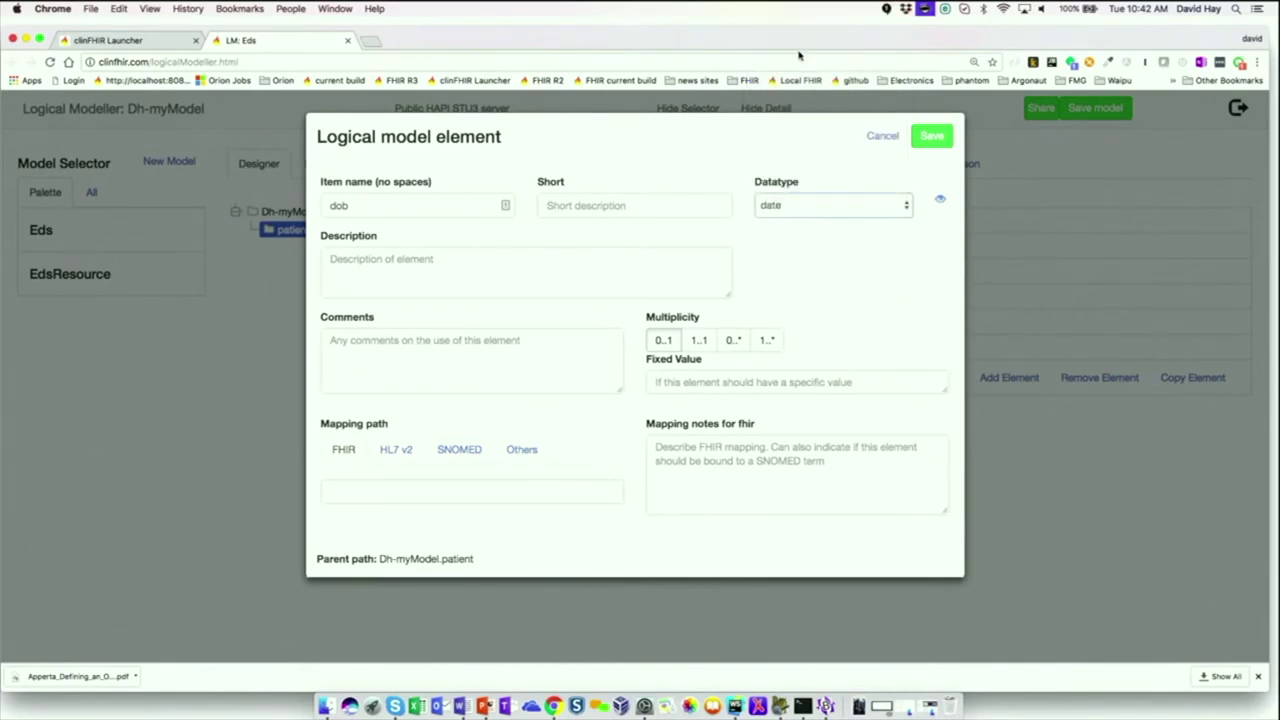
{"action": "left_click", "coordinate": [458, 256]}
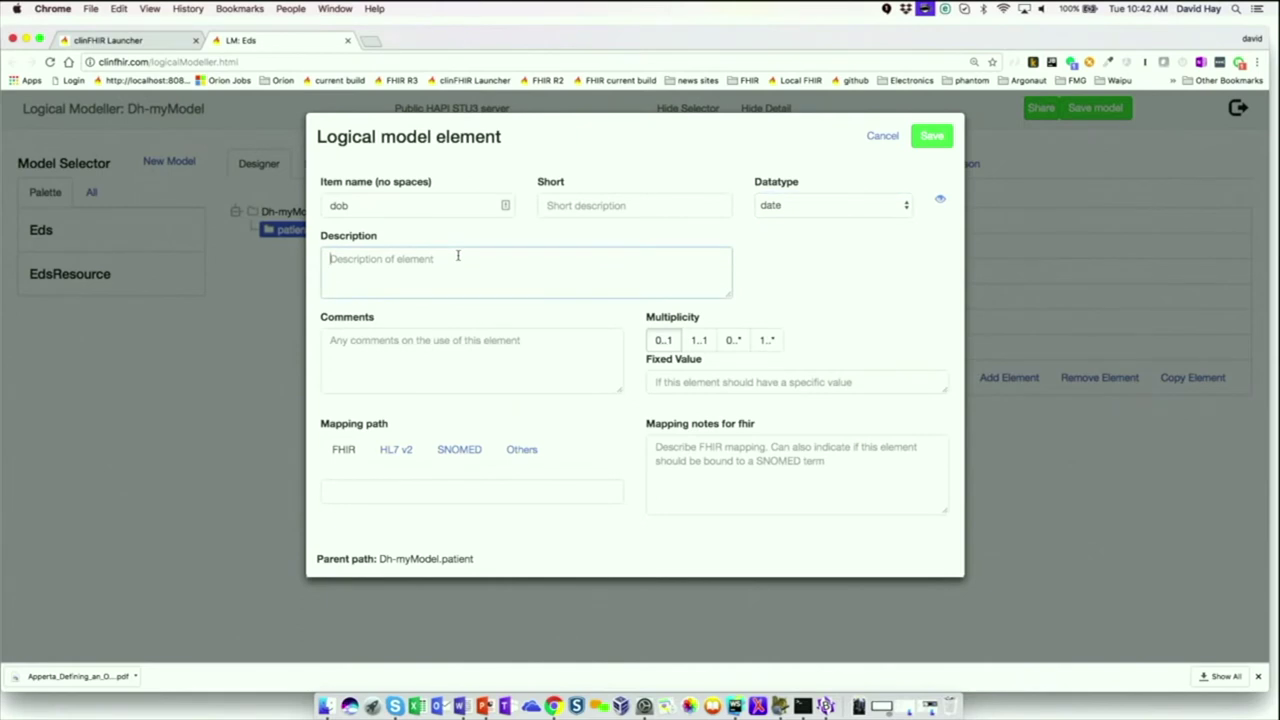
{"action": "type", "text": "date of Birth"}
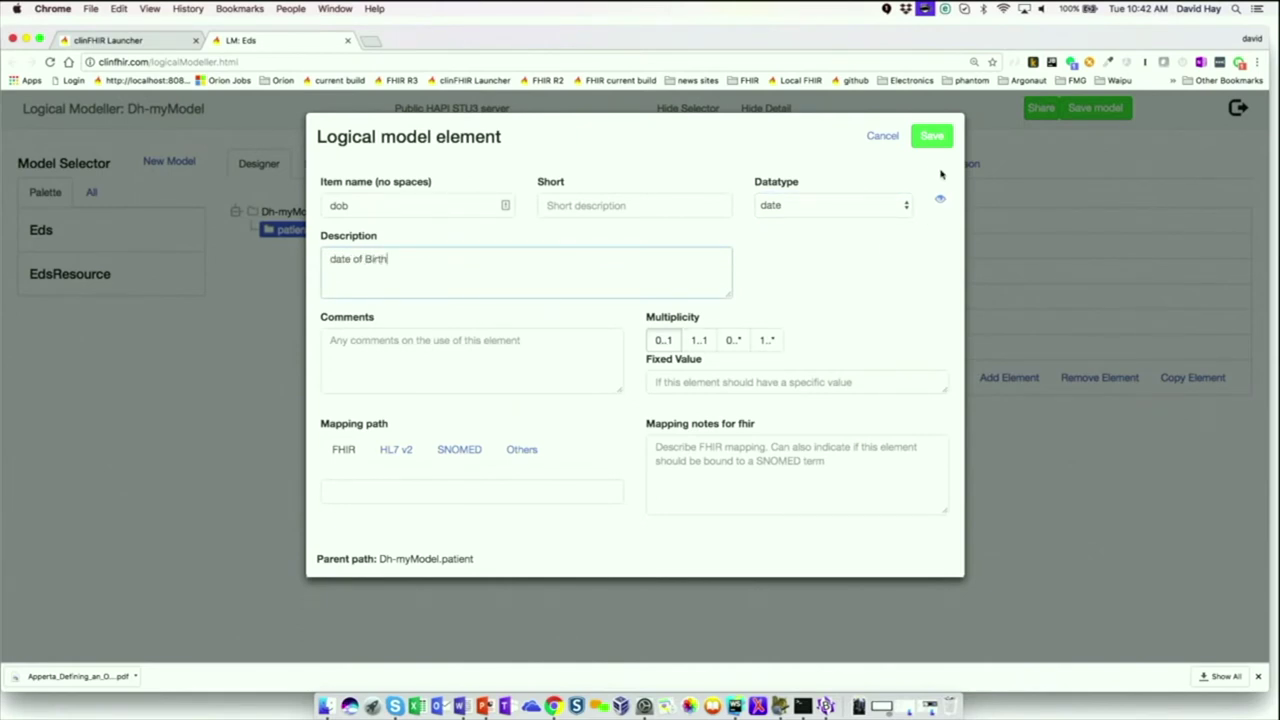
{"action": "left_click", "coordinate": [933, 138]}
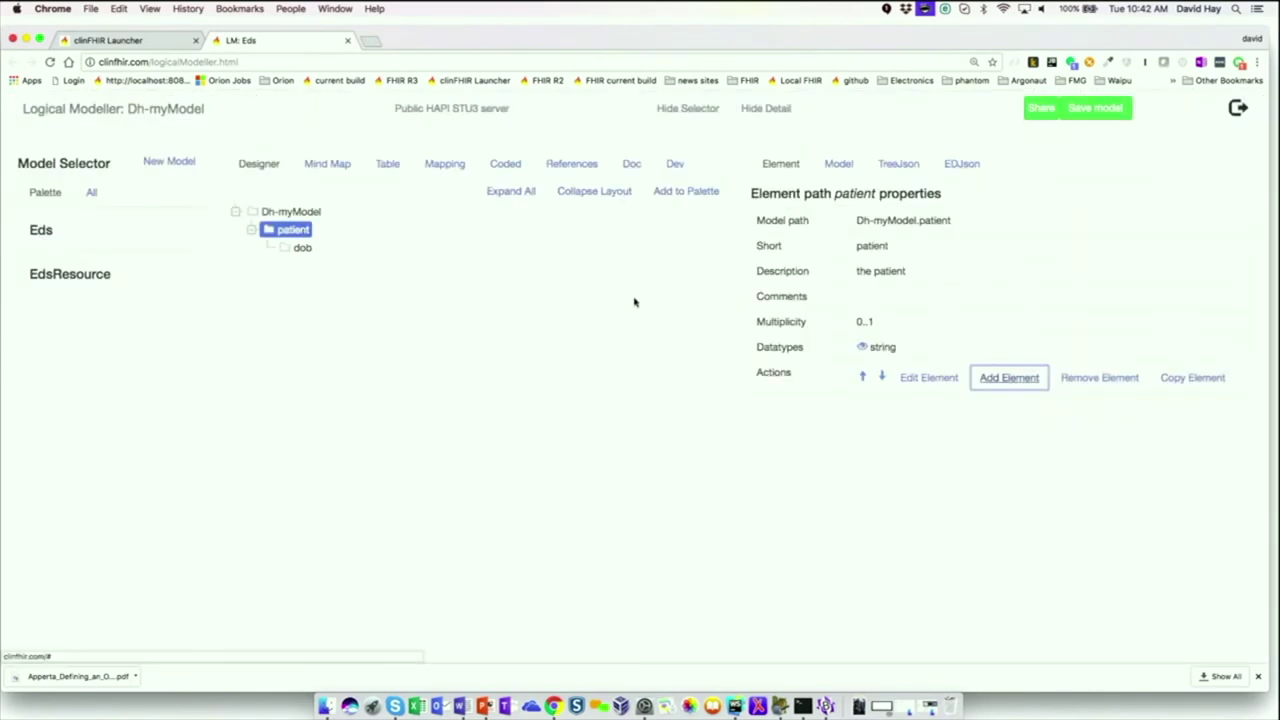
Add a child element called name under patient, keeping the string datatype
{"action": "left_click", "coordinate": [1003, 379]}
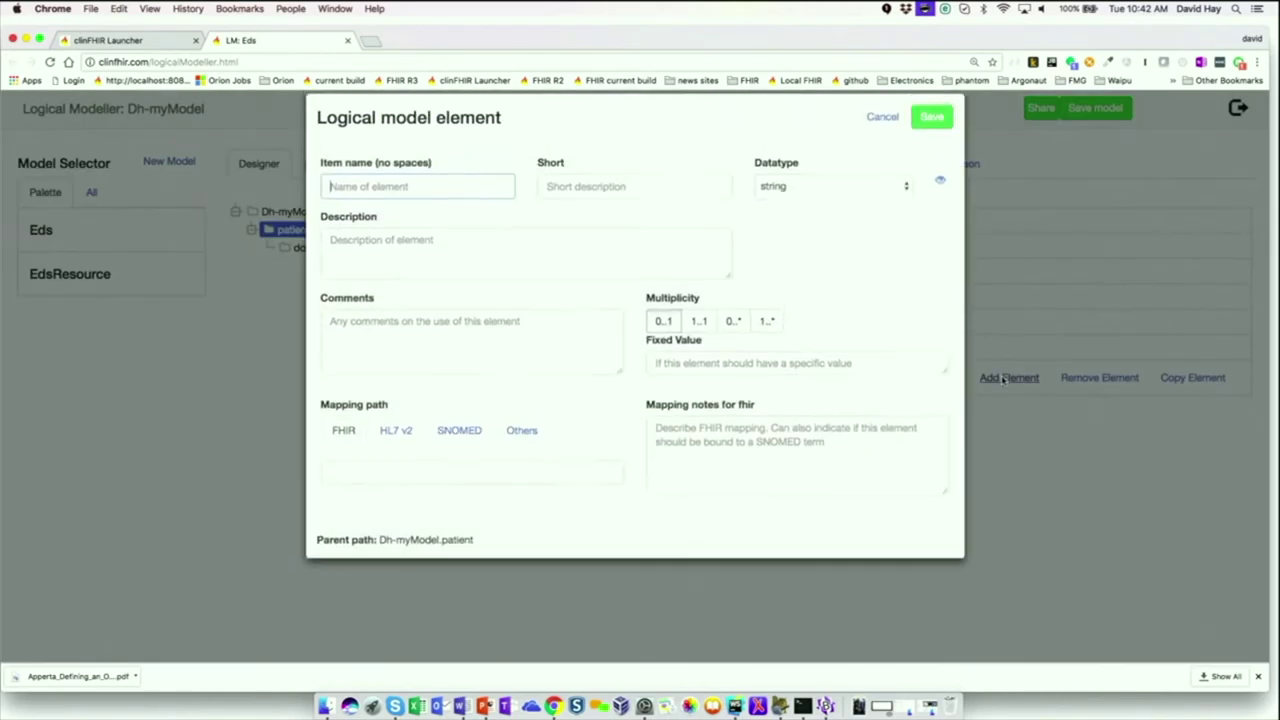
{"action": "type", "text": "na,e"}
{"action": "key", "text": "BackSpace"}
{"action": "type", "text": "me"}
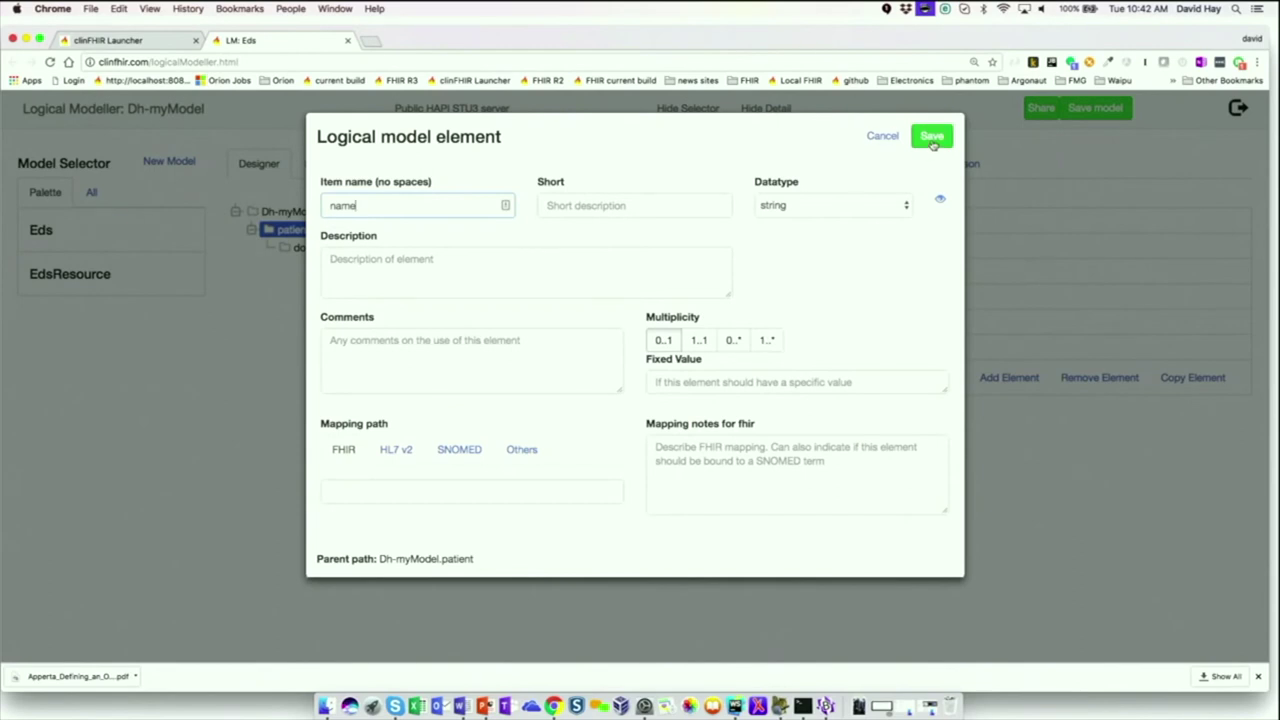
{"action": "left_click", "coordinate": [932, 137]}
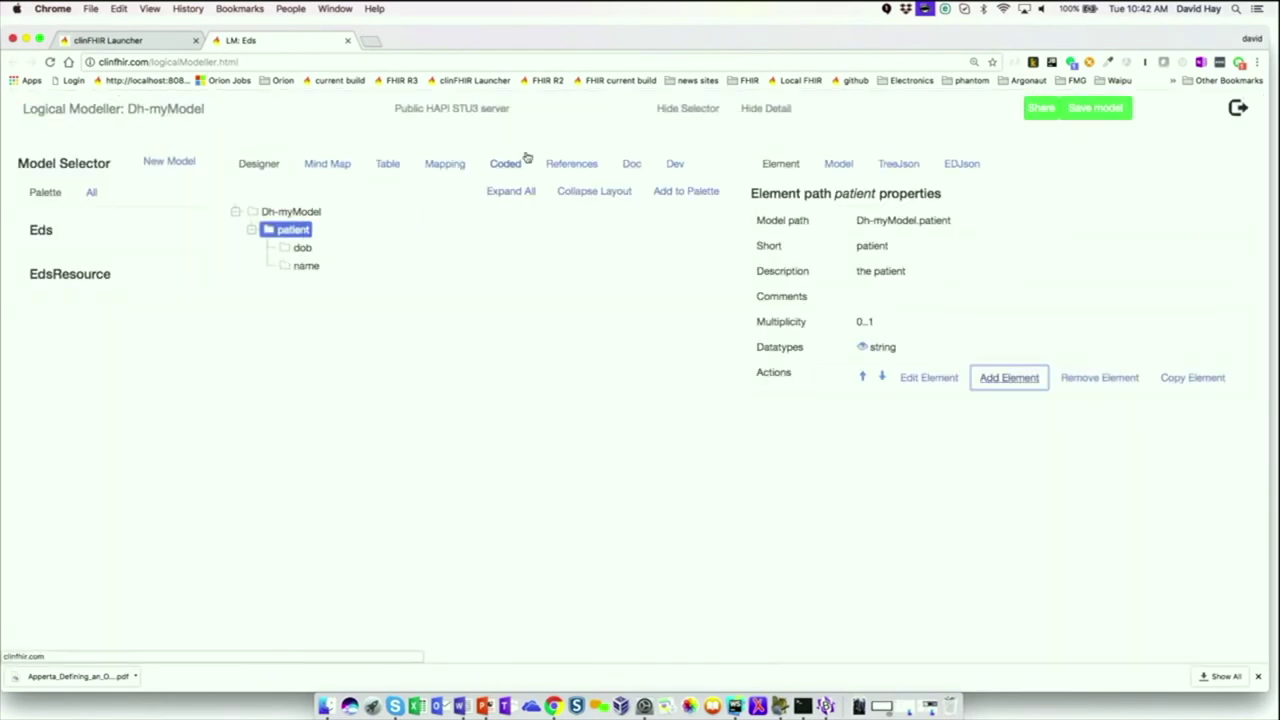
Add an element named hospitalStay directly under the Dh-myModel root
{"action": "left_click", "coordinate": [290, 213]}
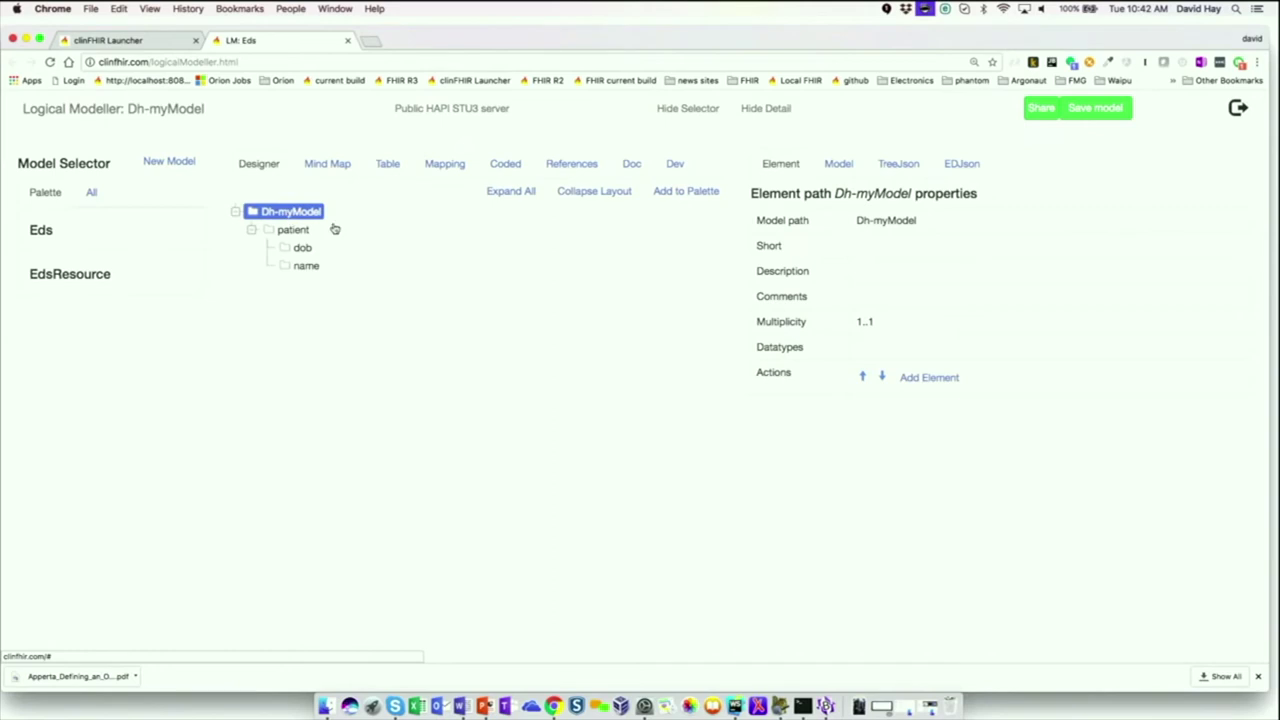
{"action": "left_click", "coordinate": [938, 378]}
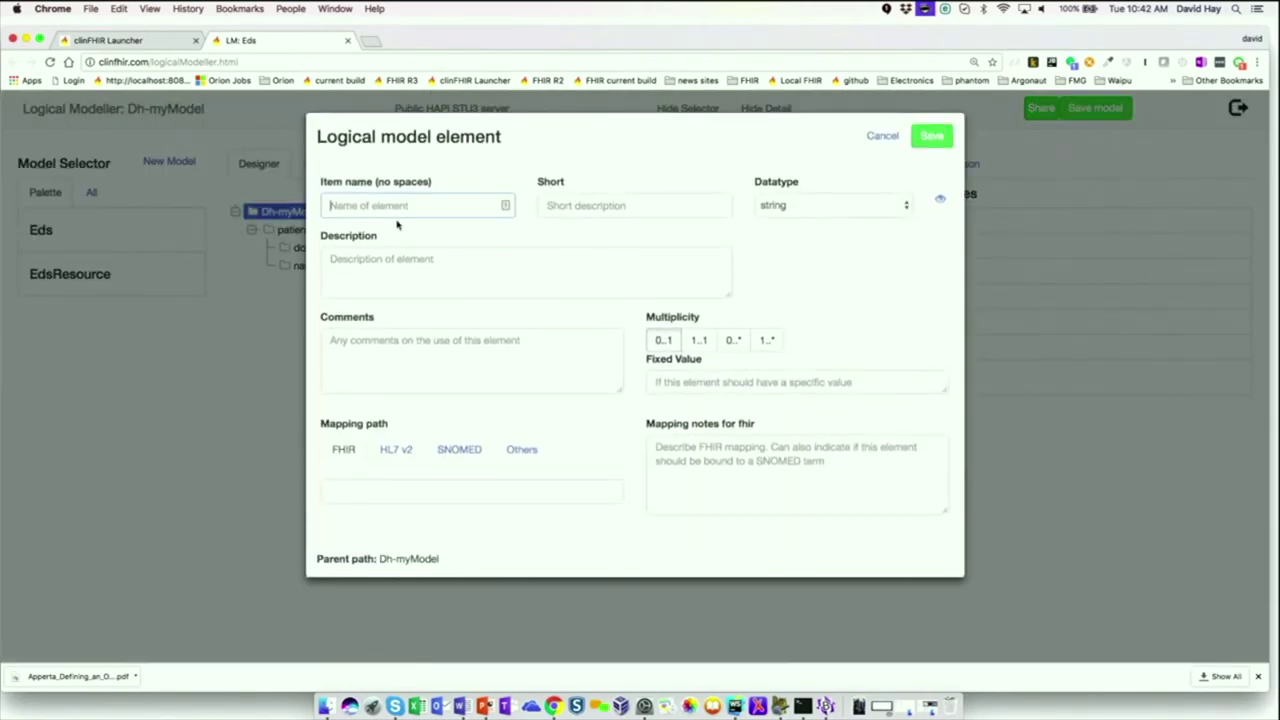
{"action": "type", "text": "hospitalStay"}
{"action": "left_click", "coordinate": [925, 138]}
Add an admitDate element with datatype date under hospitalStay
{"action": "left_click", "coordinate": [300, 284]}
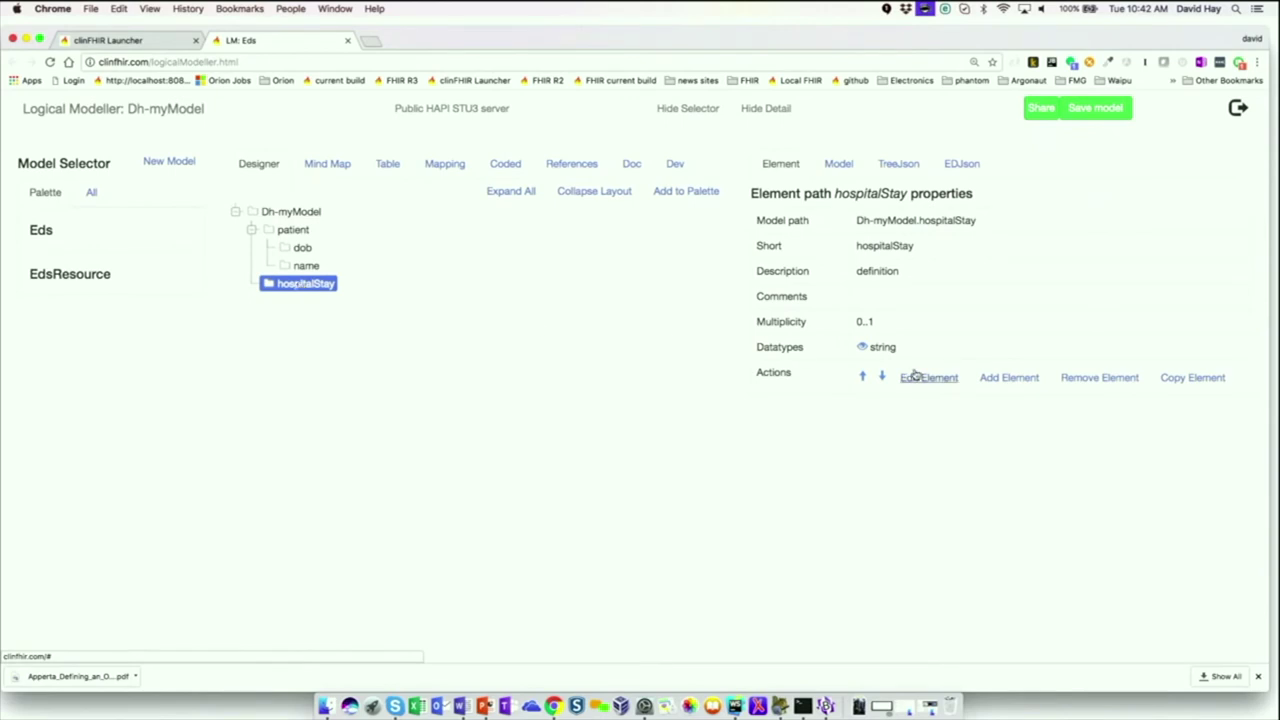
{"action": "left_click", "coordinate": [1008, 378]}
{"action": "type", "text": "admitDate"}
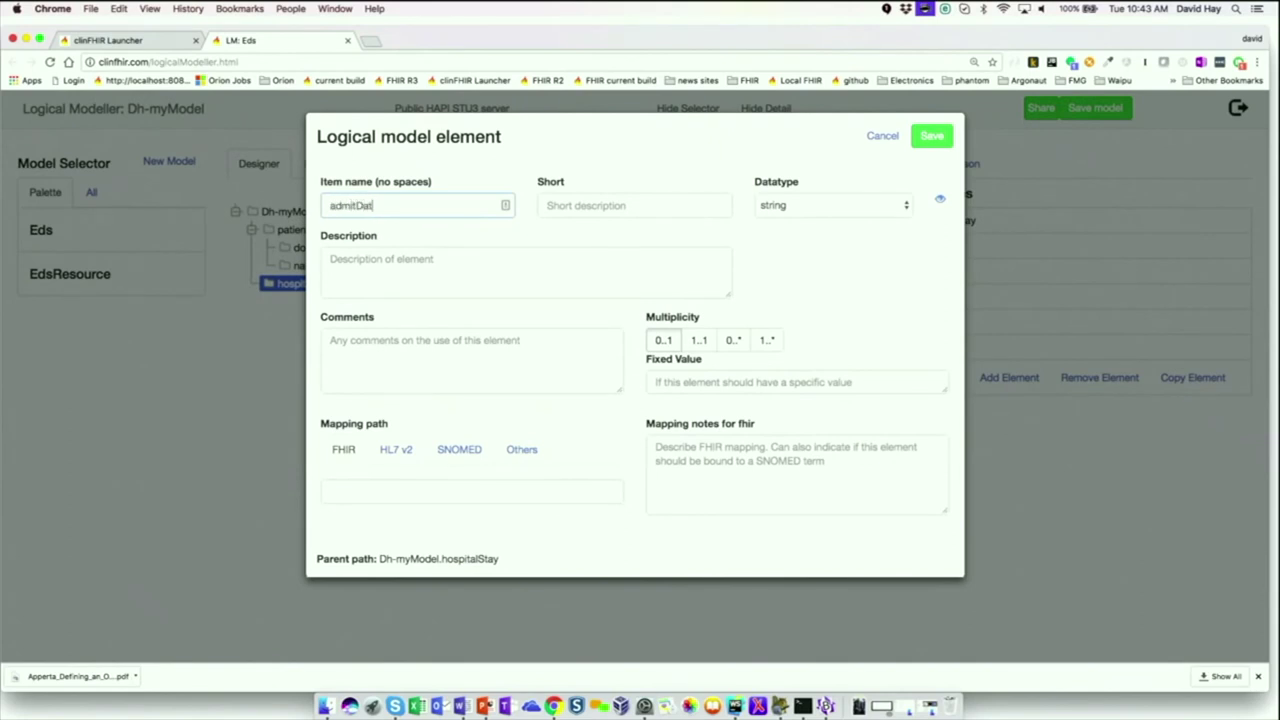
{"action": "left_click", "coordinate": [789, 210]}
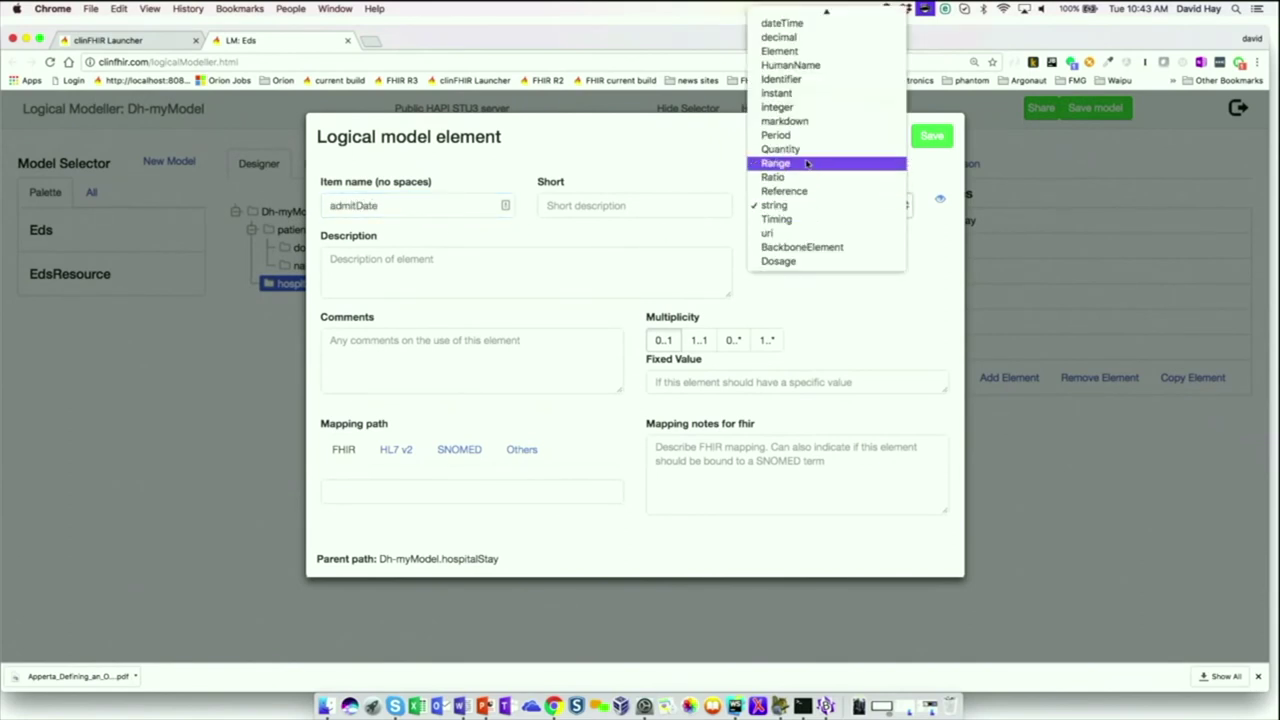
{"action": "scroll", "coordinate": [811, 163], "scroll_direction": "up", "scroll_amount": 1}
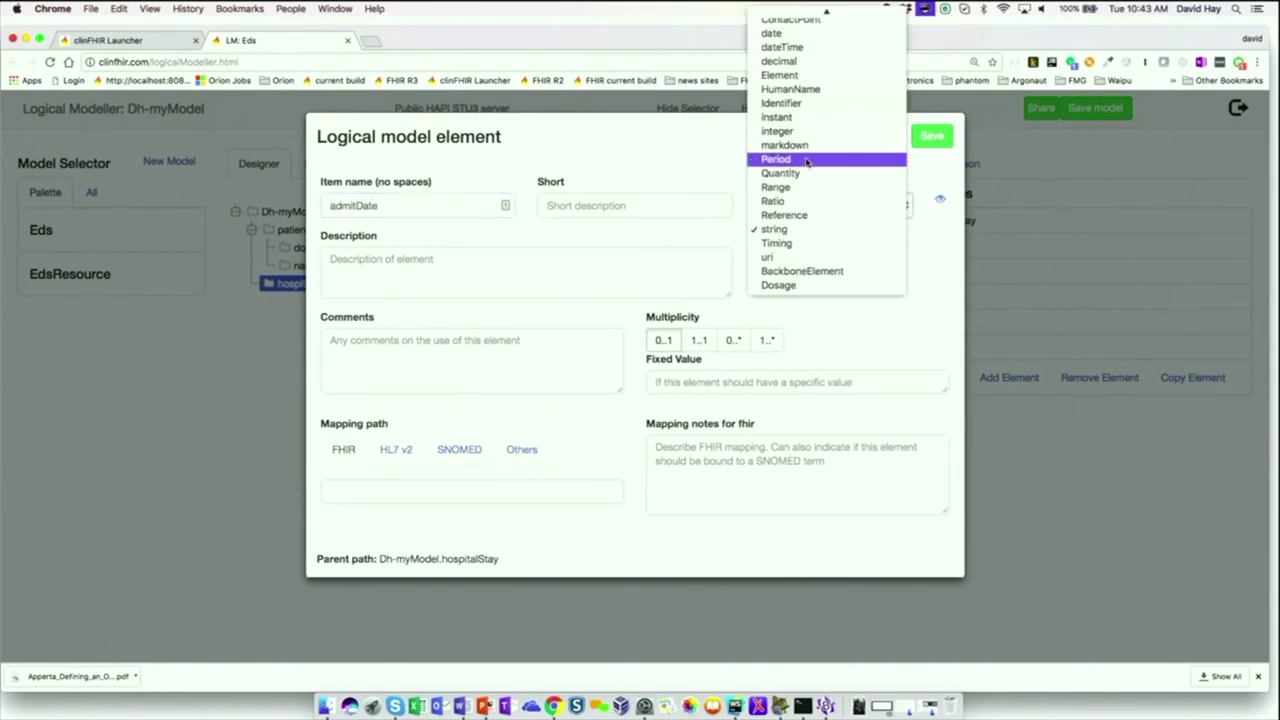
{"action": "left_click", "coordinate": [788, 34]}
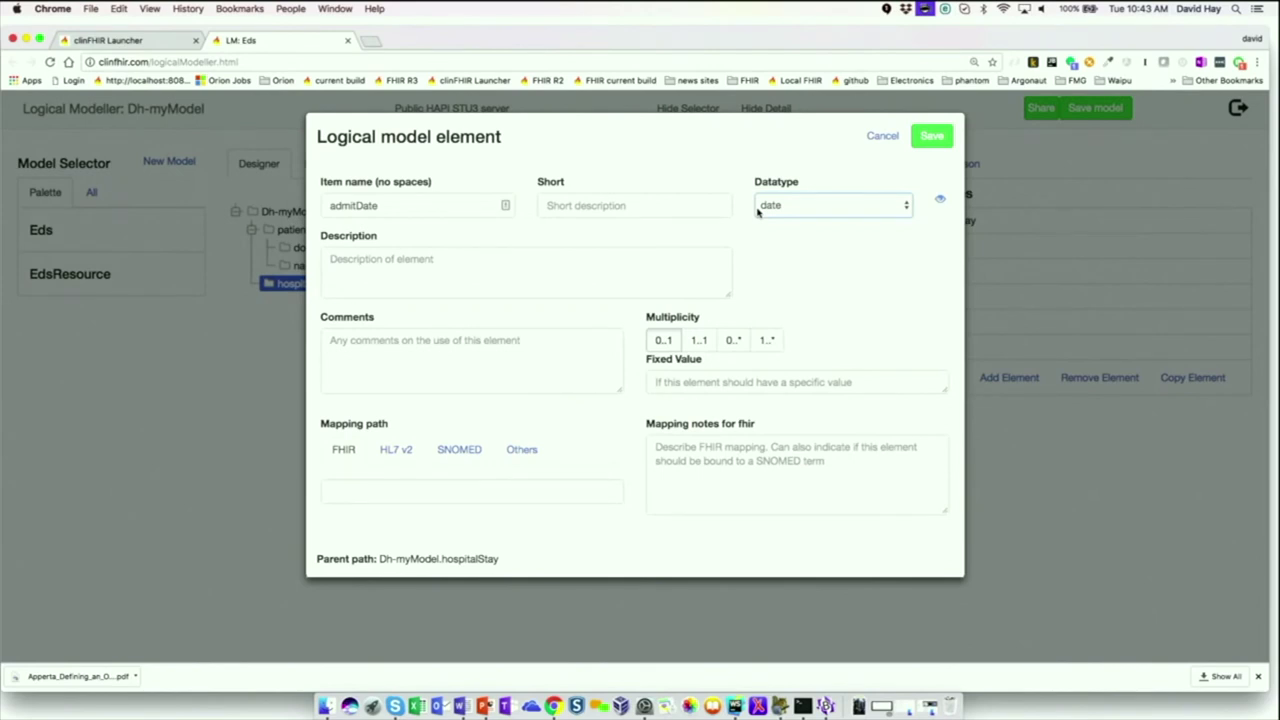
{"action": "left_click", "coordinate": [927, 142]}
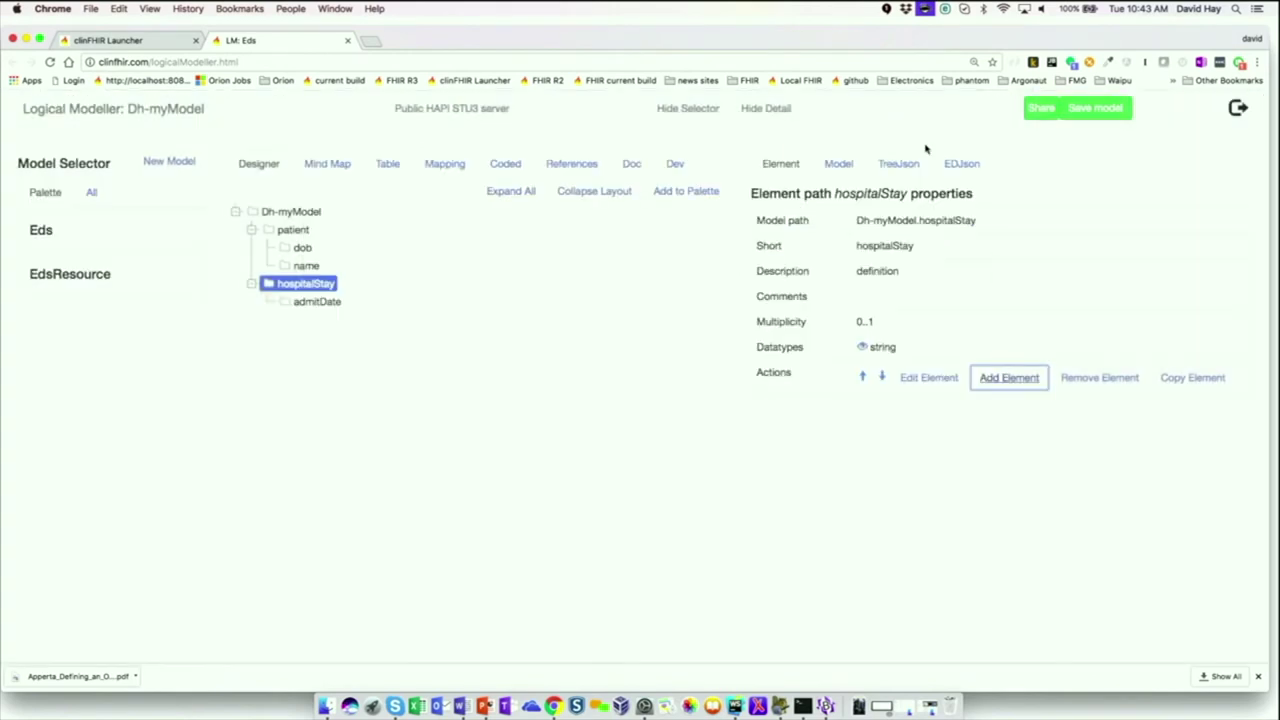
Add an element named medsOnAdmission under the Dh-myModel root and save the whole model
{"action": "left_click", "coordinate": [298, 215]}
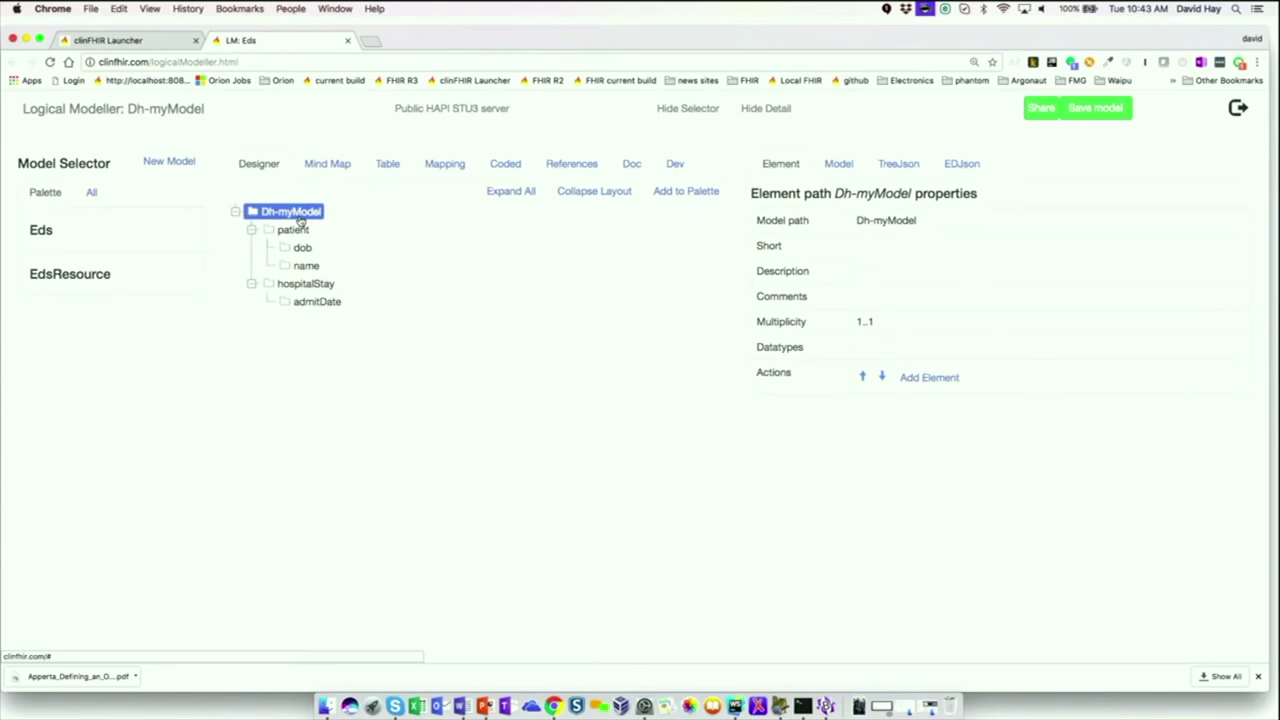
{"action": "left_click", "coordinate": [932, 380]}
{"action": "type", "text": "m"}
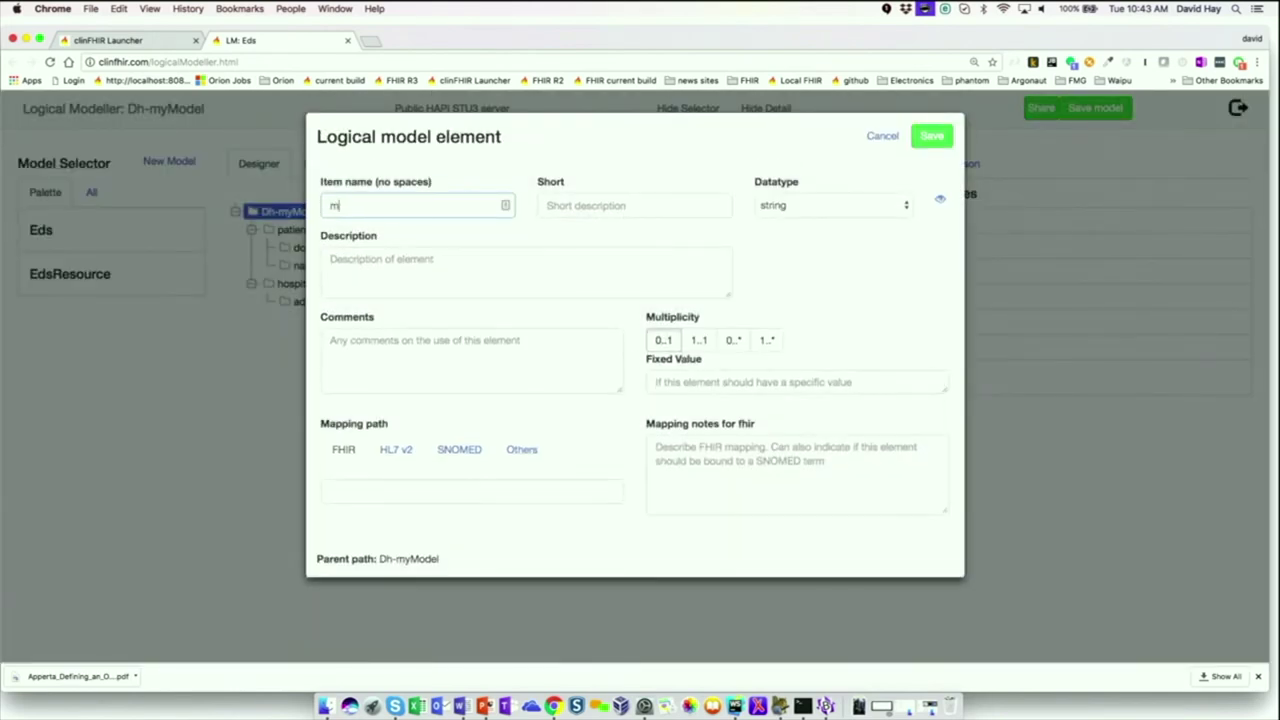
{"action": "type", "text": "edisOnAdmission"}
{"action": "left_click", "coordinate": [351, 205]}
{"action": "key", "text": "BackSpace"}
{"action": "left_click", "coordinate": [931, 136]}
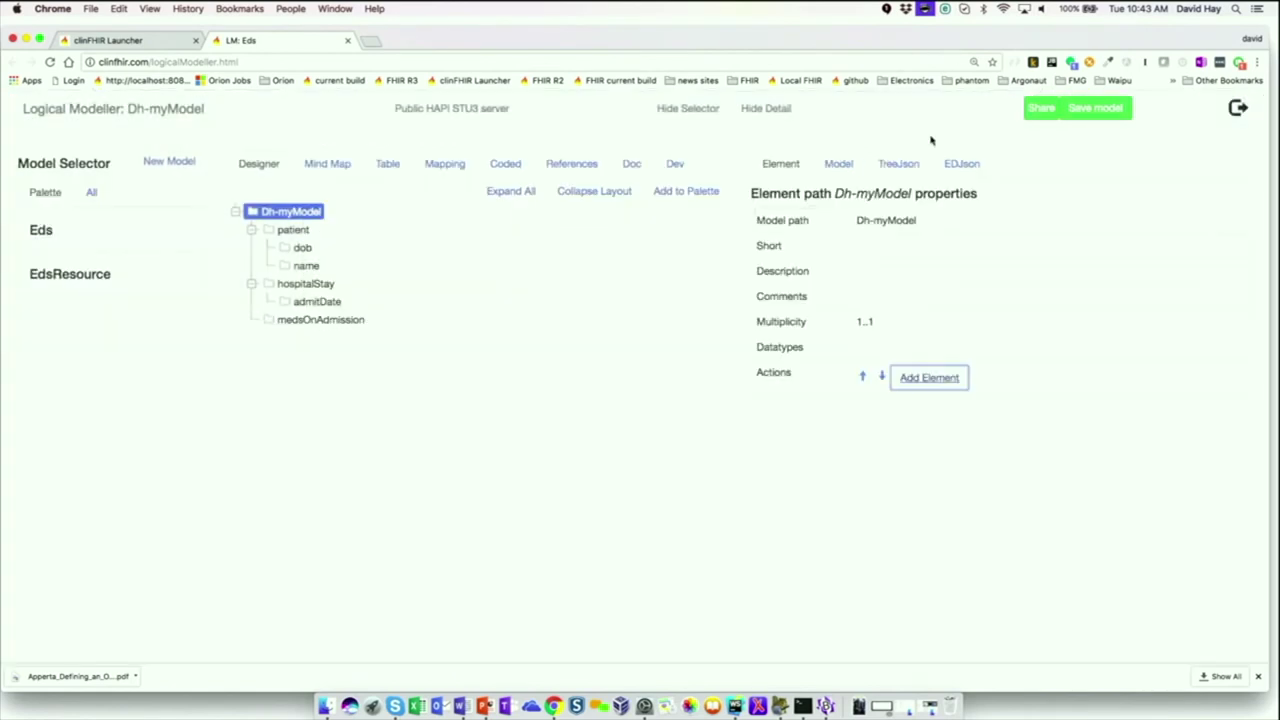
{"action": "left_click", "coordinate": [1092, 112]}
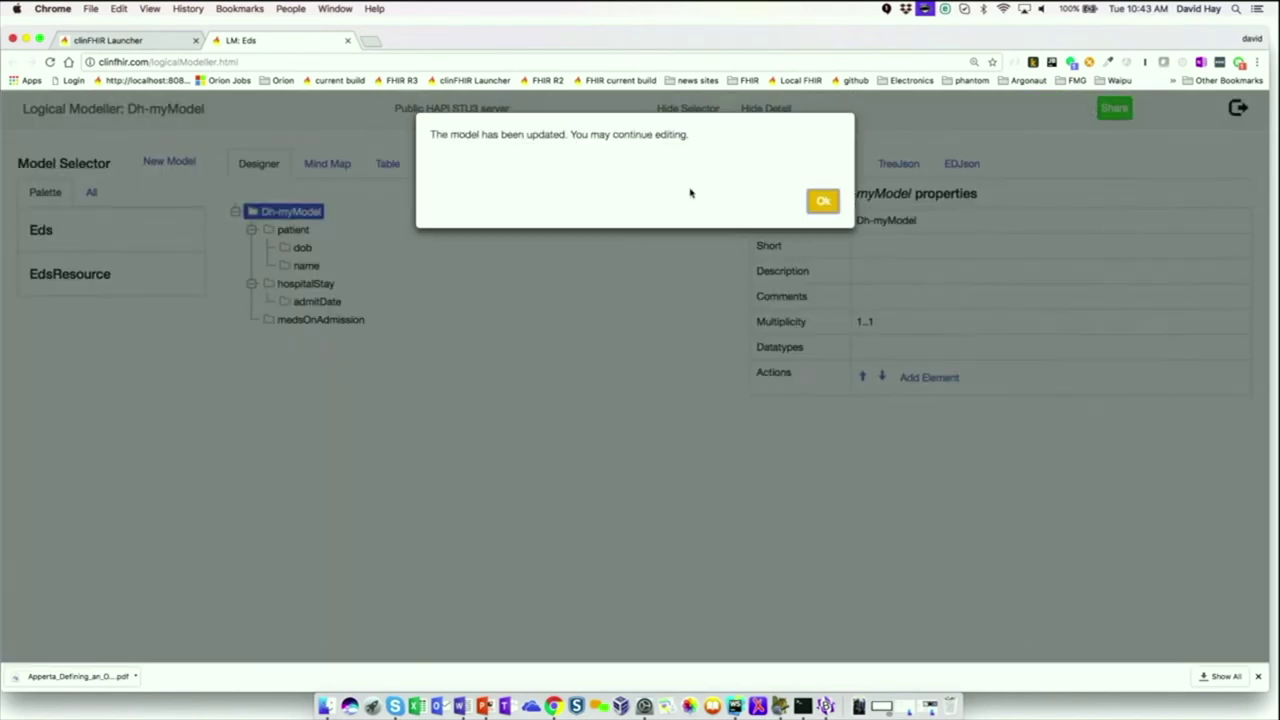
{"action": "left_click", "coordinate": [815, 205]}
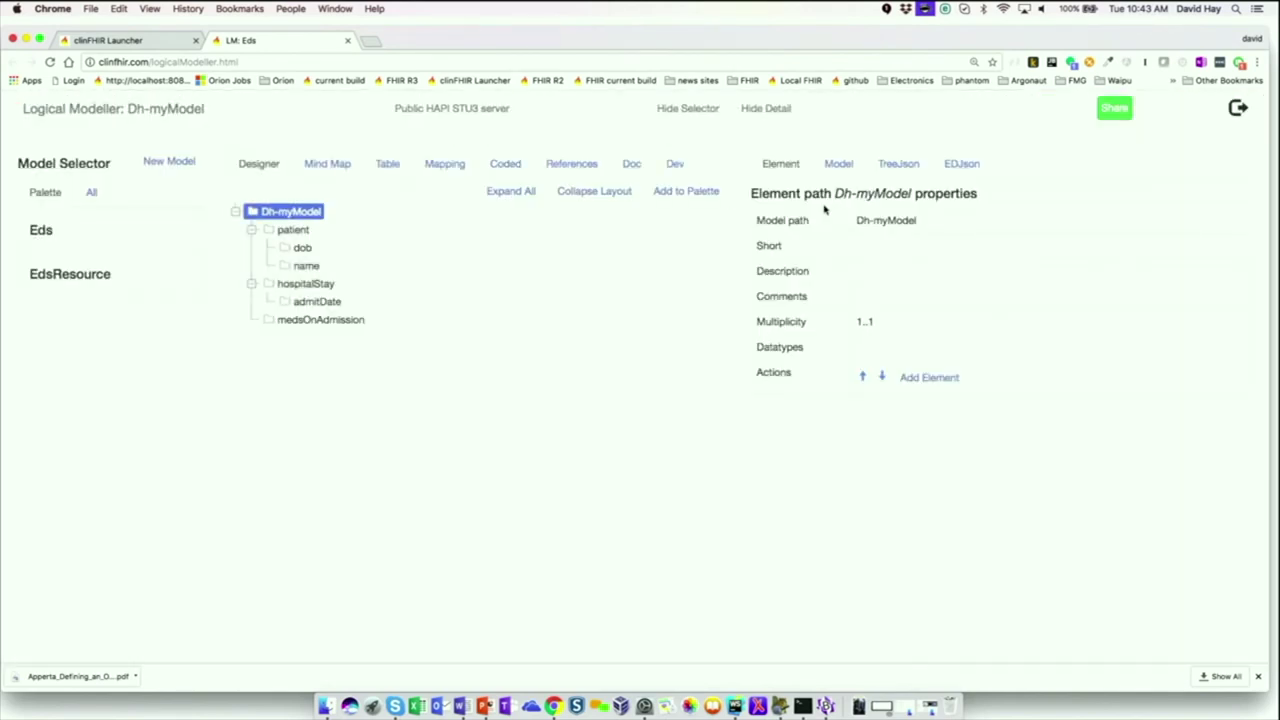